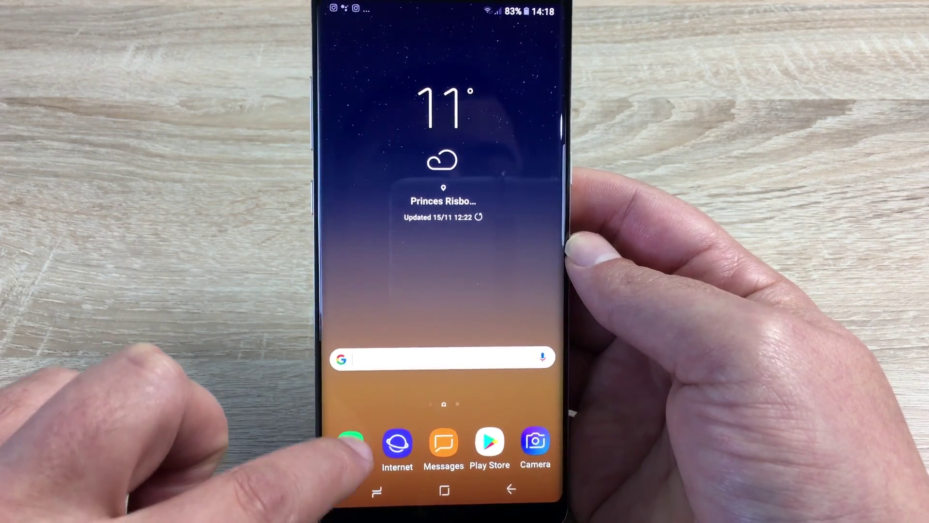
Step: Launch Settings from the app drawer and go to its Accessibility page
{"action": "left_click_drag", "start_coordinate": [346, 435], "coordinate": [357, 185]}
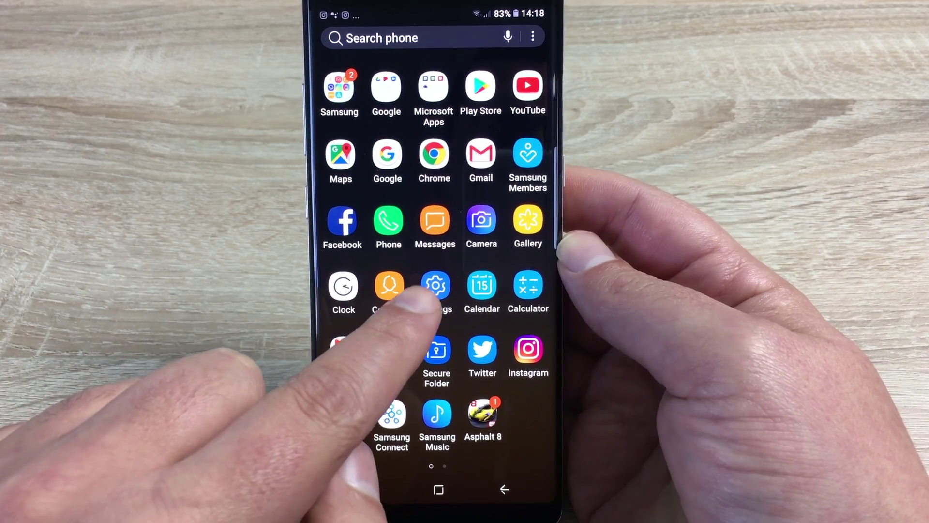
{"action": "left_click", "coordinate": [438, 285]}
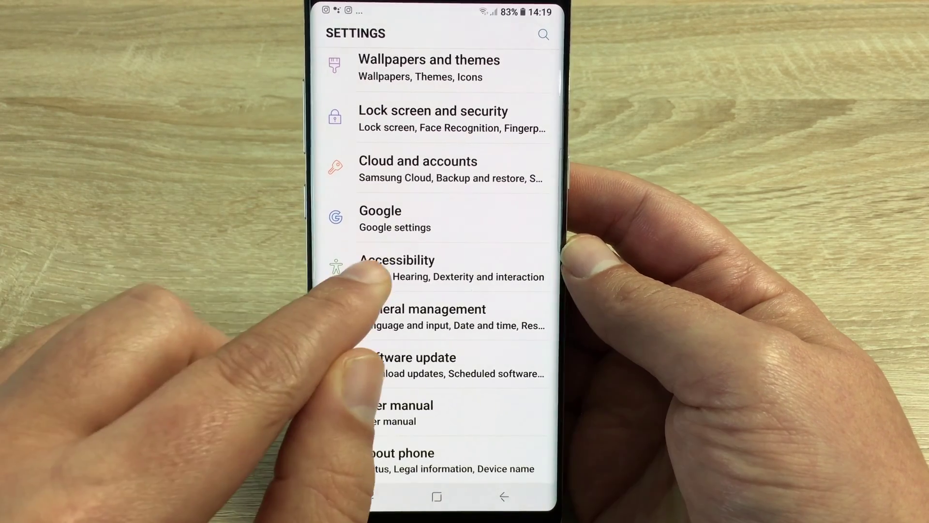
{"action": "left_click", "coordinate": [395, 269]}
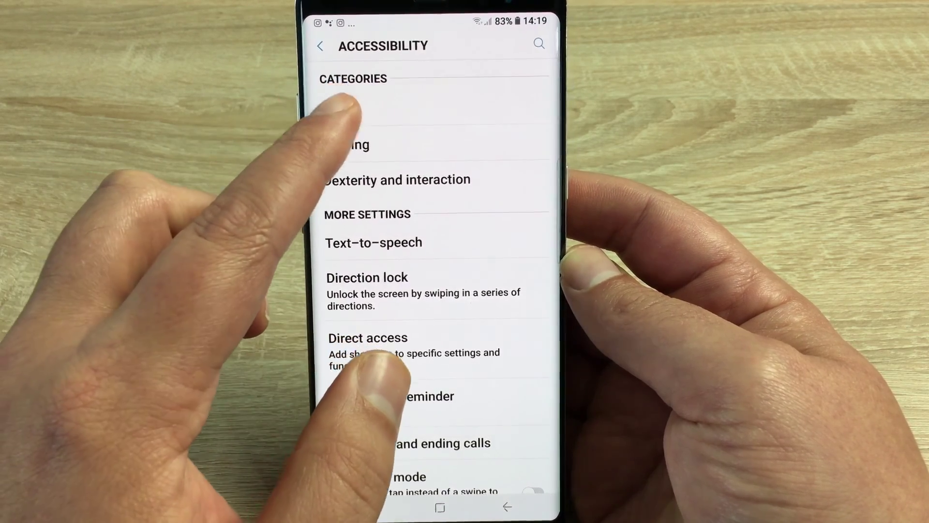
Step: Go into Vision and then the Voice Assistant page
{"action": "left_click", "coordinate": [349, 109]}
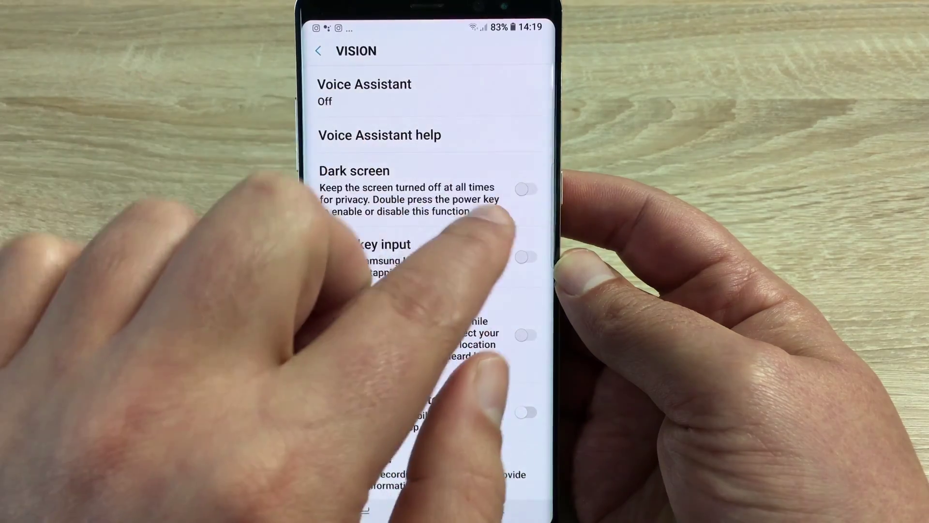
{"action": "left_click", "coordinate": [435, 93]}
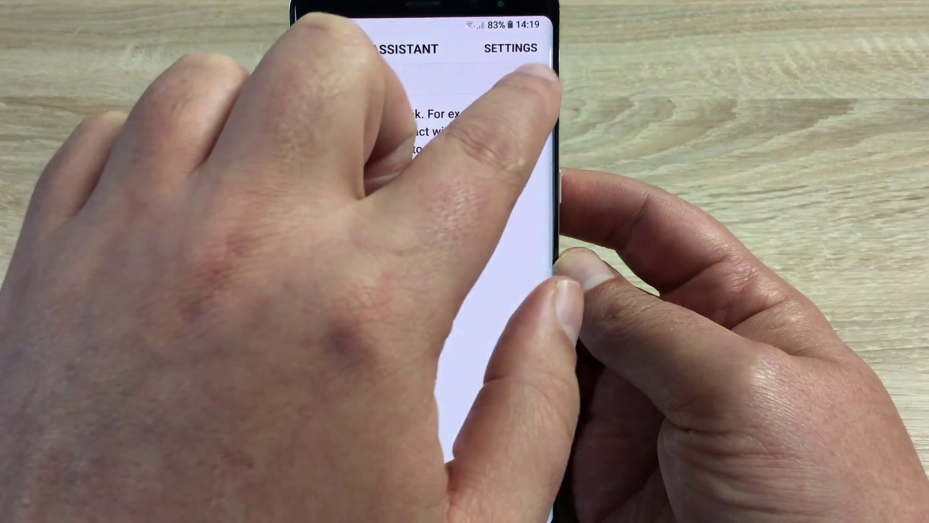
Step: Turn Voice Assistant on, raise the media volume and have it read the clock and status items
{"action": "left_click", "coordinate": [528, 79]}
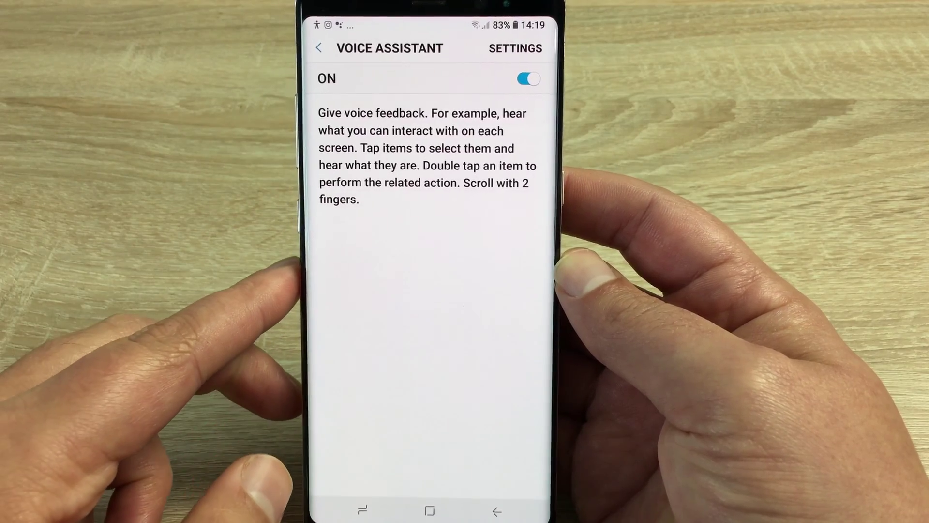
{"action": "key", "text": "XF86AudioRaiseVolume"}
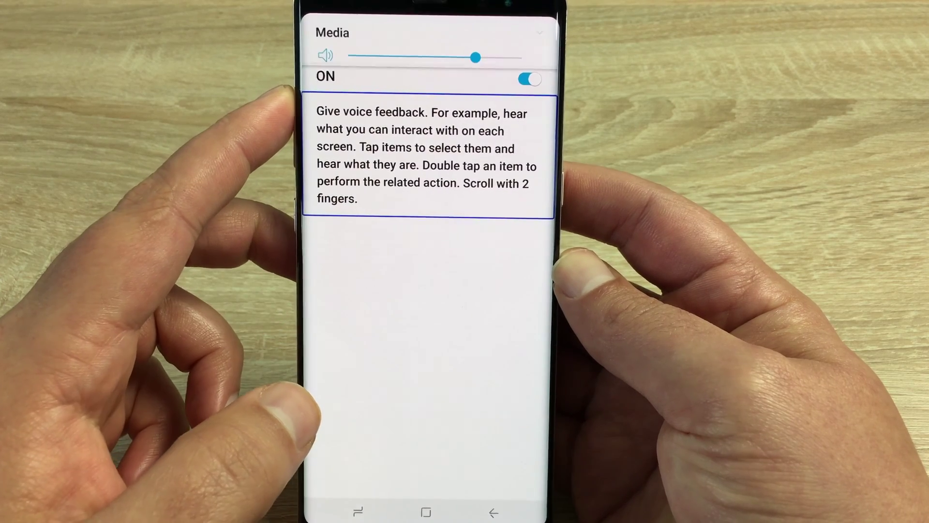
{"action": "key", "text": "XF86AudioRaiseVolume"}
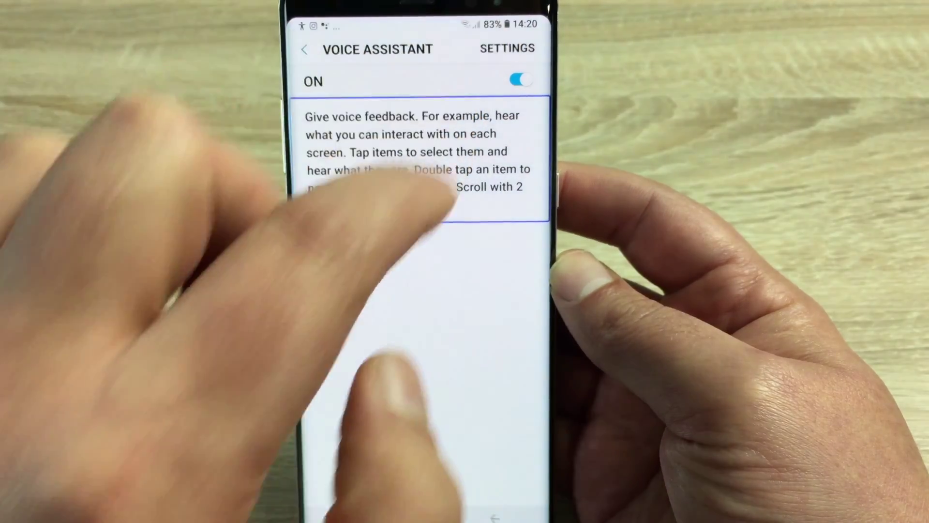
{"action": "left_click", "coordinate": [519, 26]}
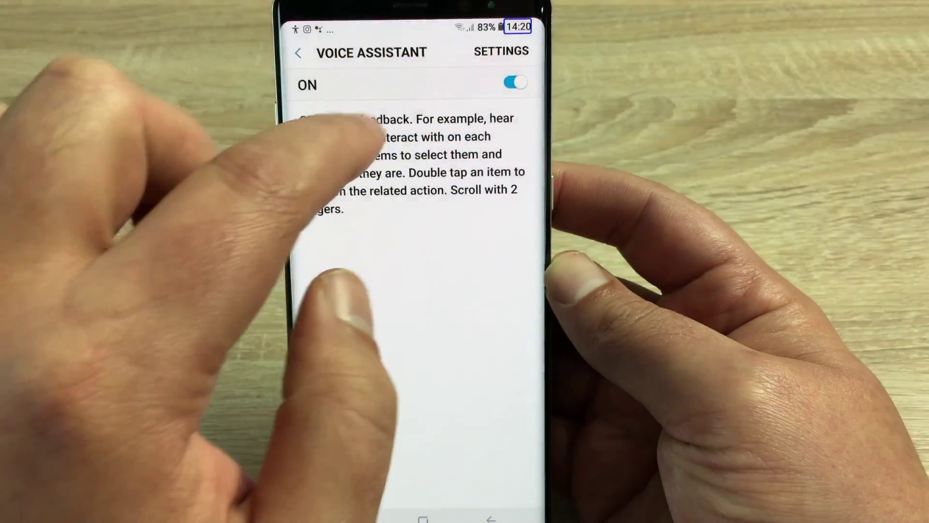
{"action": "left_click", "coordinate": [502, 50]}
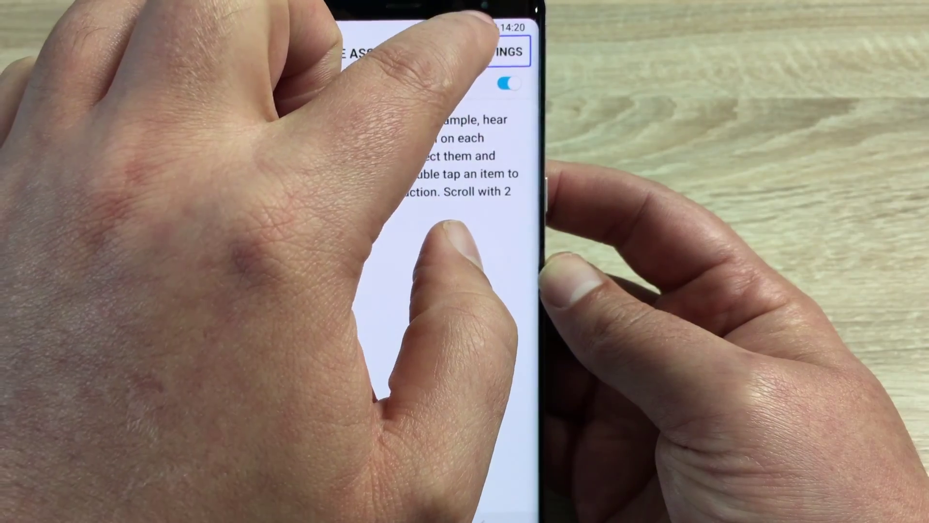
{"action": "left_click", "coordinate": [462, 28]}
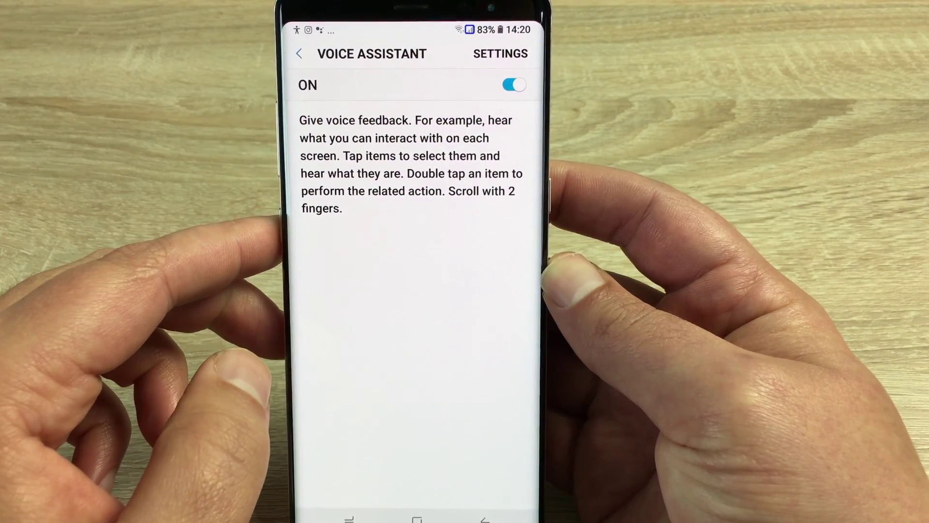
Step: Go back to the Vision settings list using the Voice Assistant double-tap
{"action": "left_click", "coordinate": [298, 55]}
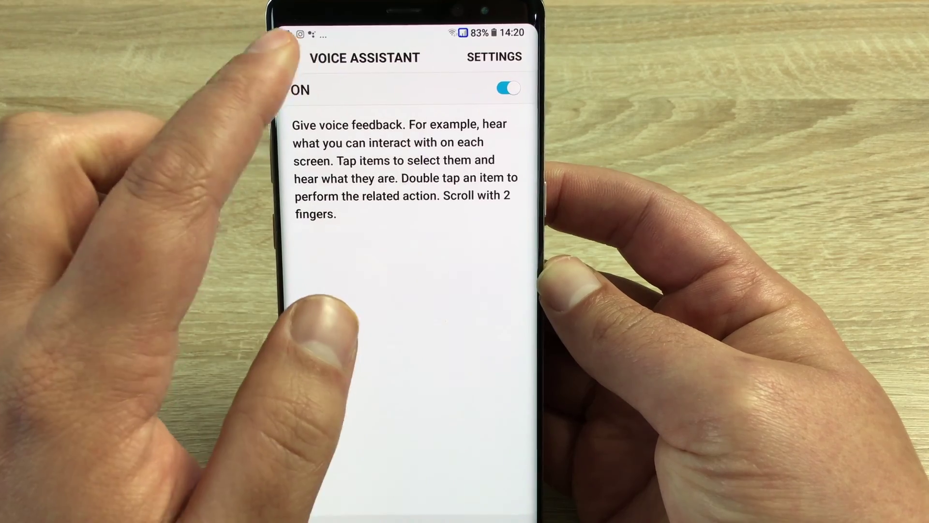
{"action": "double_click", "coordinate": [289, 59]}
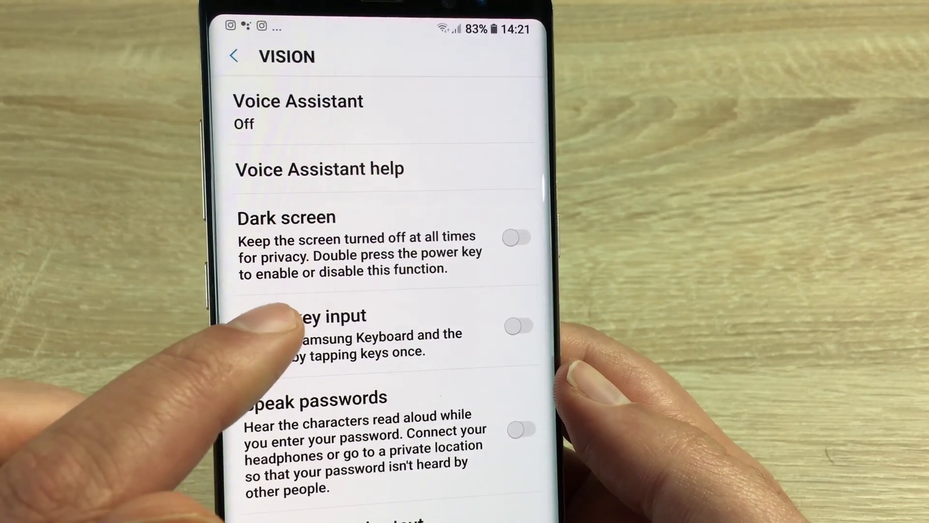
{"action": "left_click_drag", "start_coordinate": [290, 286], "coordinate": [280, 253]}
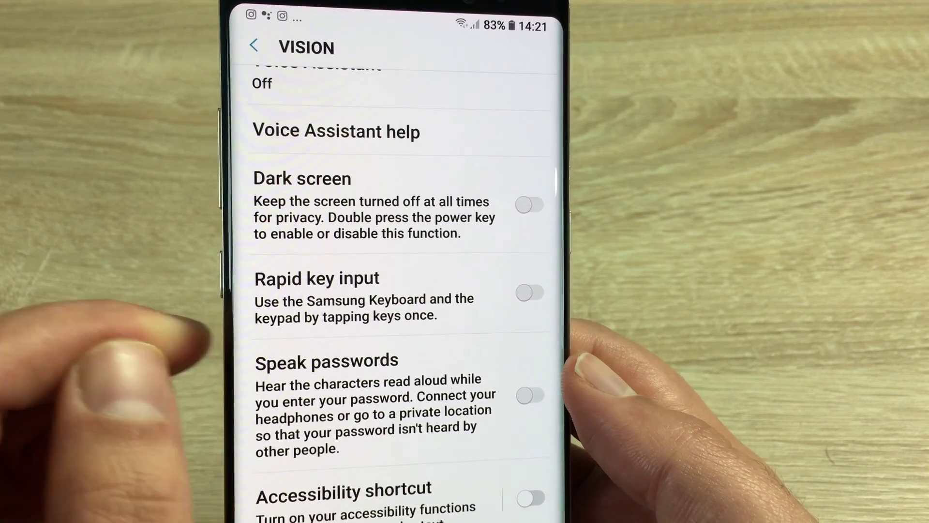
{"action": "left_click_drag", "start_coordinate": [273, 342], "coordinate": [273, 240]}
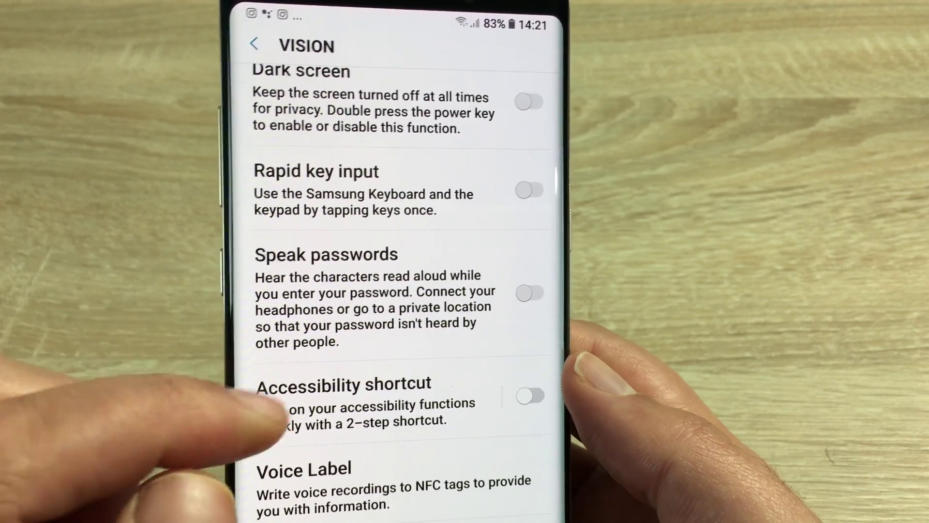
{"action": "left_click_drag", "start_coordinate": [272, 414], "coordinate": [272, 305]}
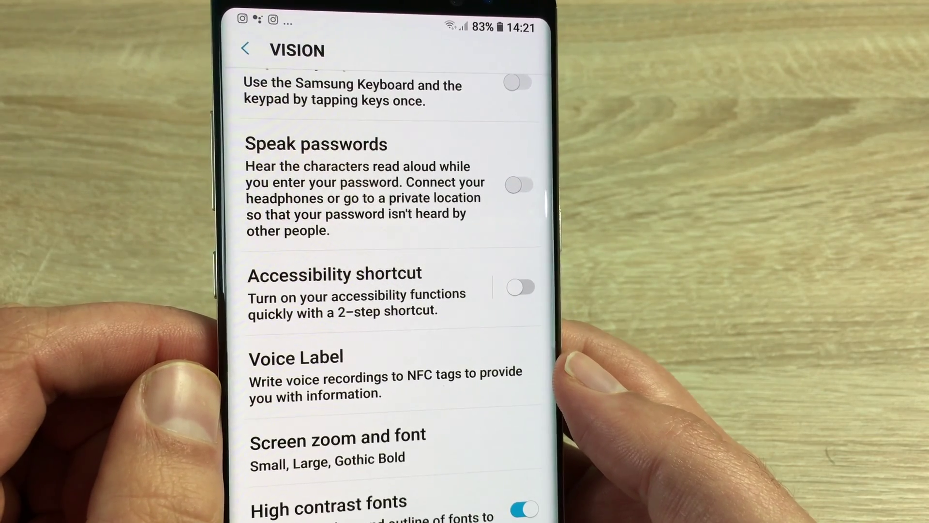
Step: Open the Accessibility shortcut details from the Vision list
{"action": "left_click", "coordinate": [280, 313]}
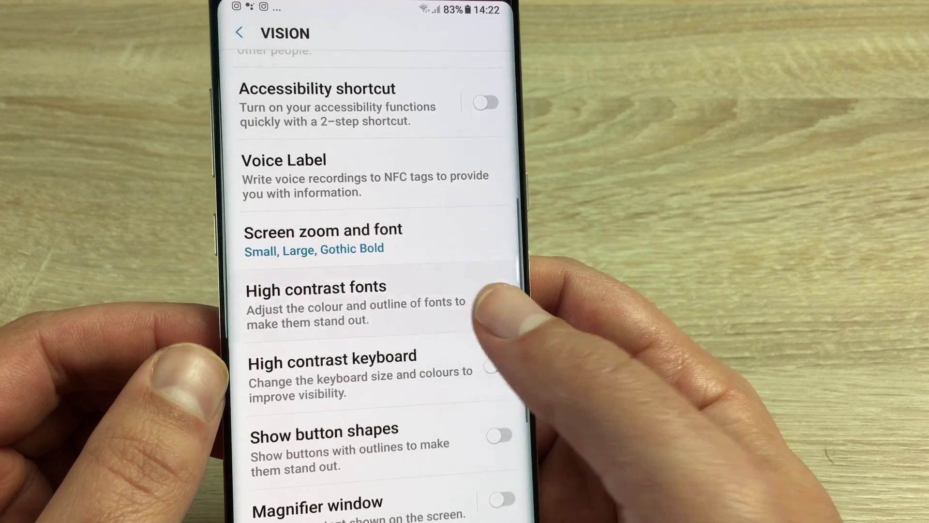
Step: Switch High contrast fonts back on in the Vision settings
{"action": "left_click", "coordinate": [497, 302]}
{"action": "scroll", "coordinate": [436, 443], "scroll_direction": "down", "scroll_amount": 2}
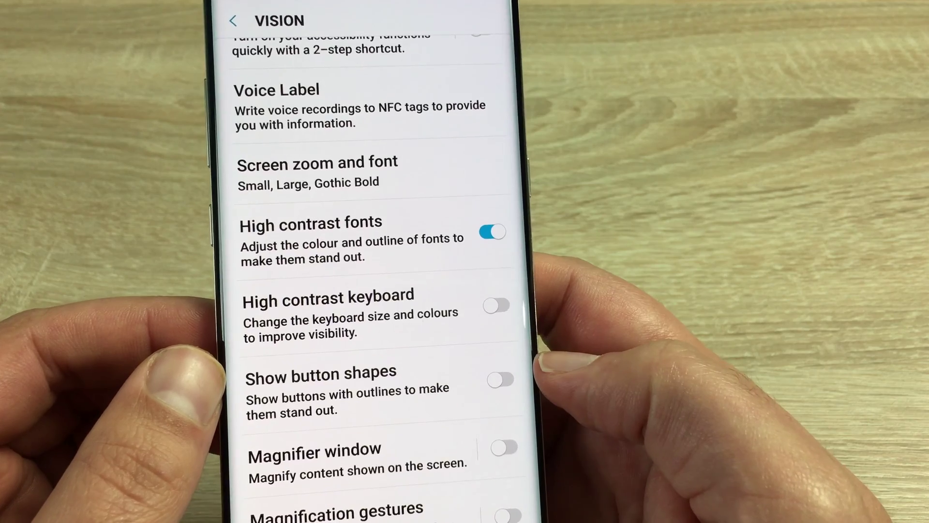
{"action": "scroll", "coordinate": [502, 364], "scroll_direction": "down", "scroll_amount": 2}
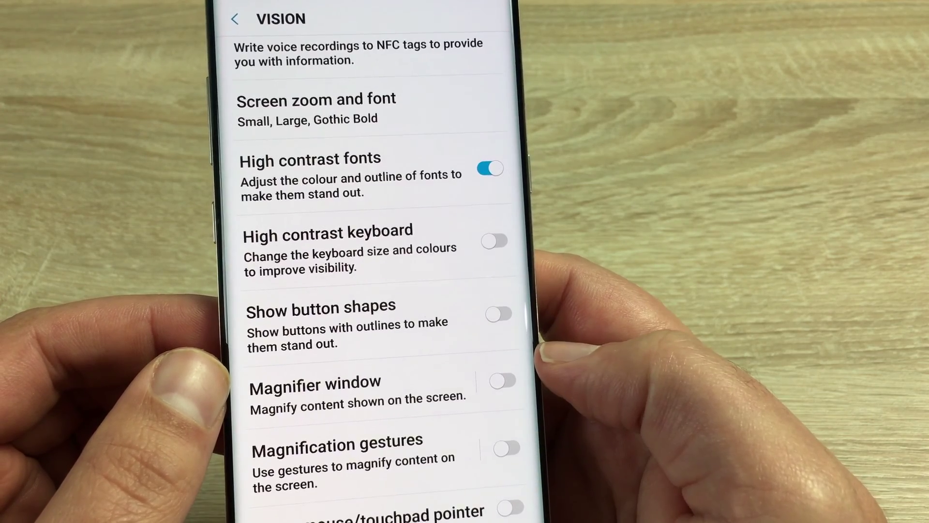
{"action": "scroll", "coordinate": [444, 429], "scroll_direction": "down", "scroll_amount": 2}
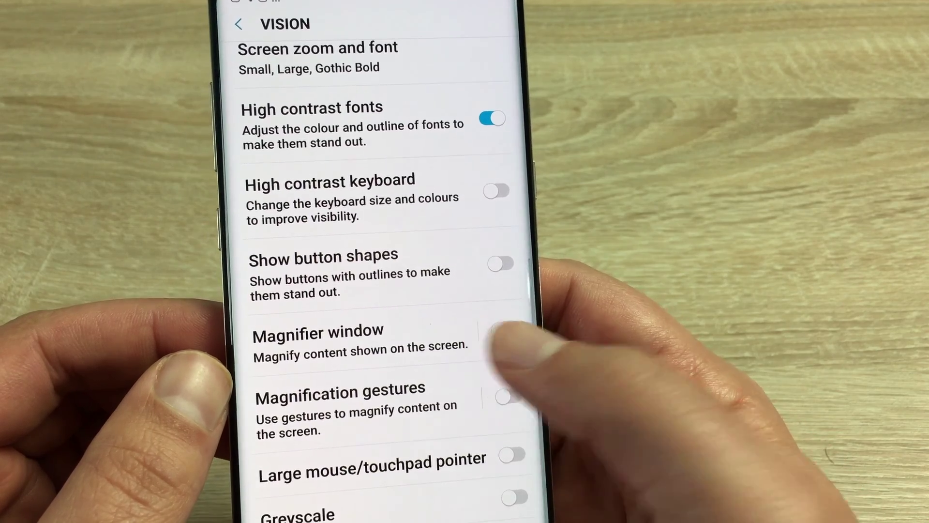
{"action": "left_click", "coordinate": [509, 335]}
{"action": "left_click", "coordinate": [475, 468]}
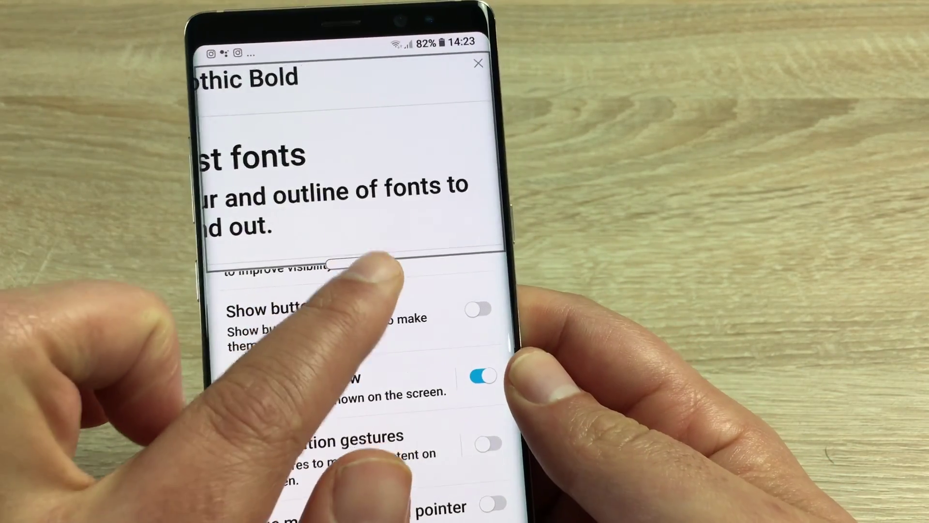
{"action": "mouse_move", "coordinate": [381, 258]}
{"action": "left_mouse_down"}
{"action": "mouse_move", "coordinate": [375, 345]}
{"action": "mouse_move", "coordinate": [363, 233]}
{"action": "left_mouse_up"}
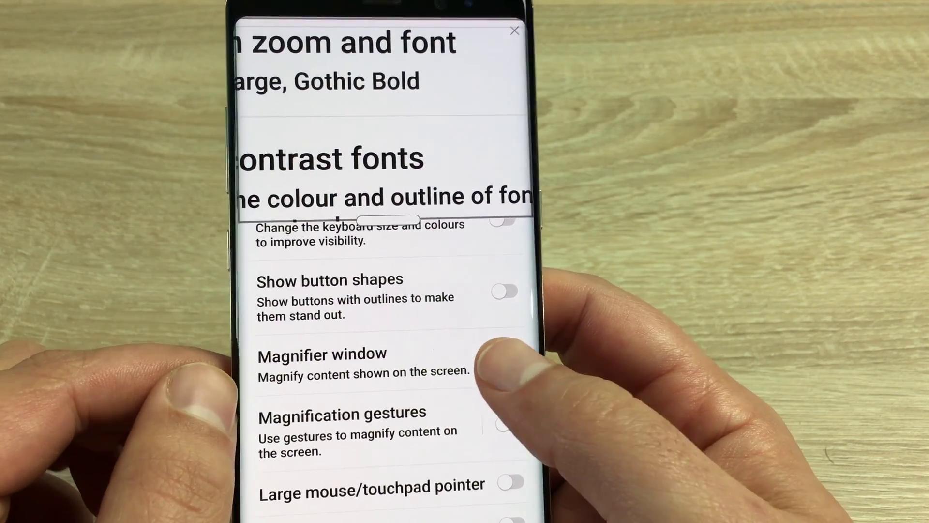
{"action": "left_click", "coordinate": [501, 357]}
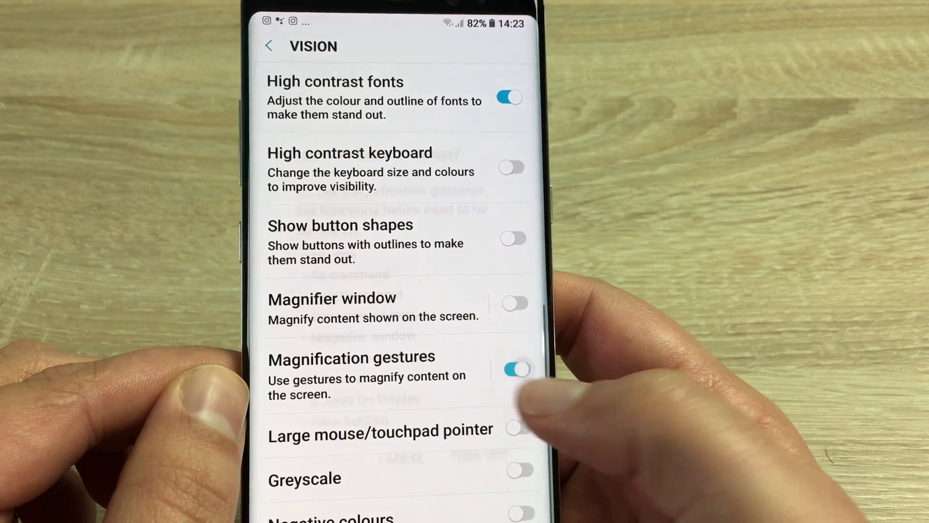
{"action": "left_click", "coordinate": [485, 469]}
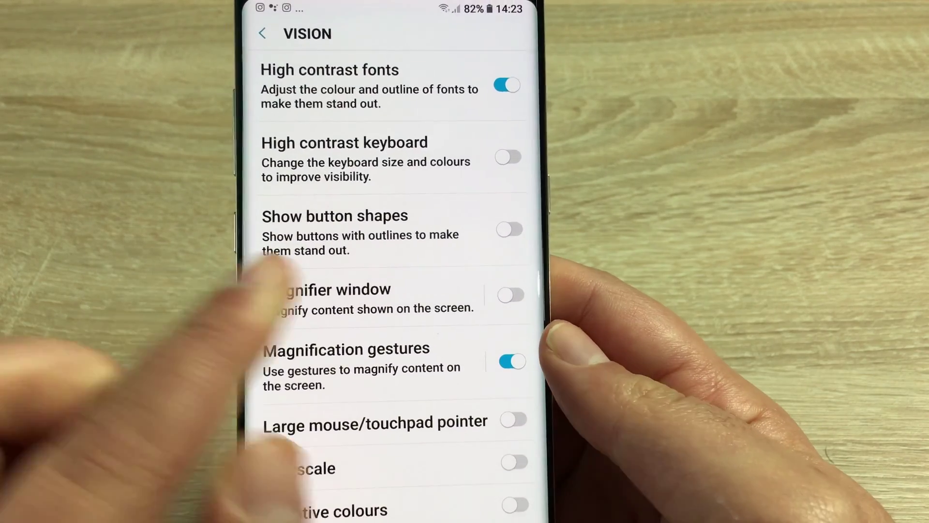
{"action": "triple_click", "coordinate": [384, 357]}
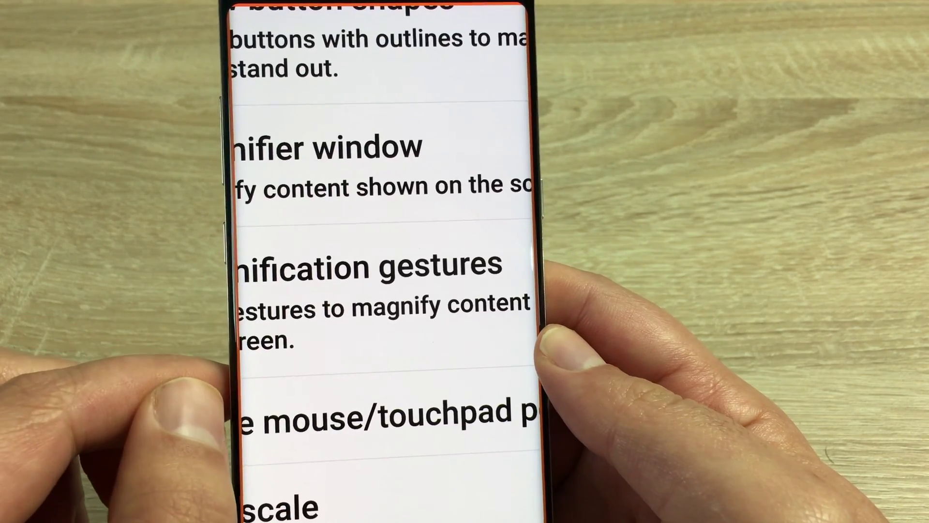
{"action": "left_click_drag", "start_coordinate": [349, 298], "coordinate": [341, 494]}
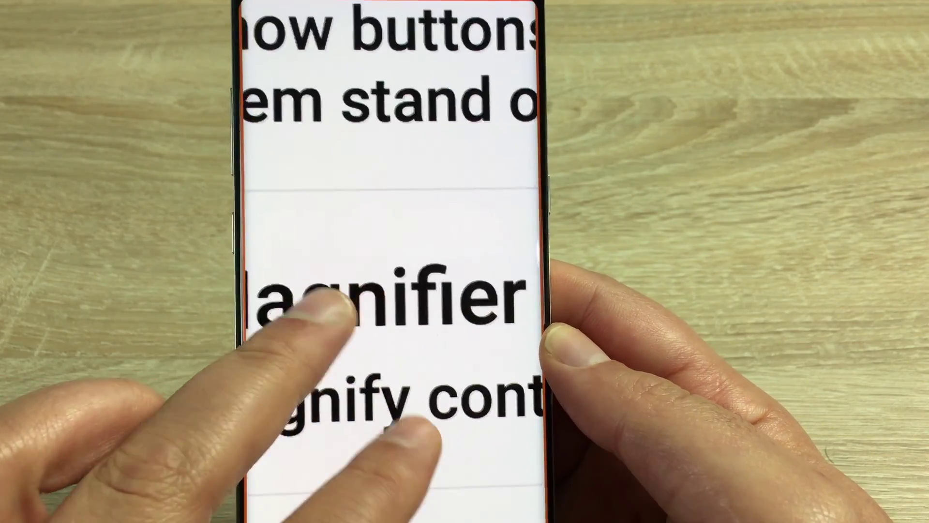
{"action": "mouse_move", "coordinate": [378, 326]}
{"action": "left_mouse_down"}
{"action": "mouse_move", "coordinate": [363, 407]}
{"action": "mouse_move", "coordinate": [393, 283]}
{"action": "mouse_move", "coordinate": [341, 407]}
{"action": "left_mouse_up"}
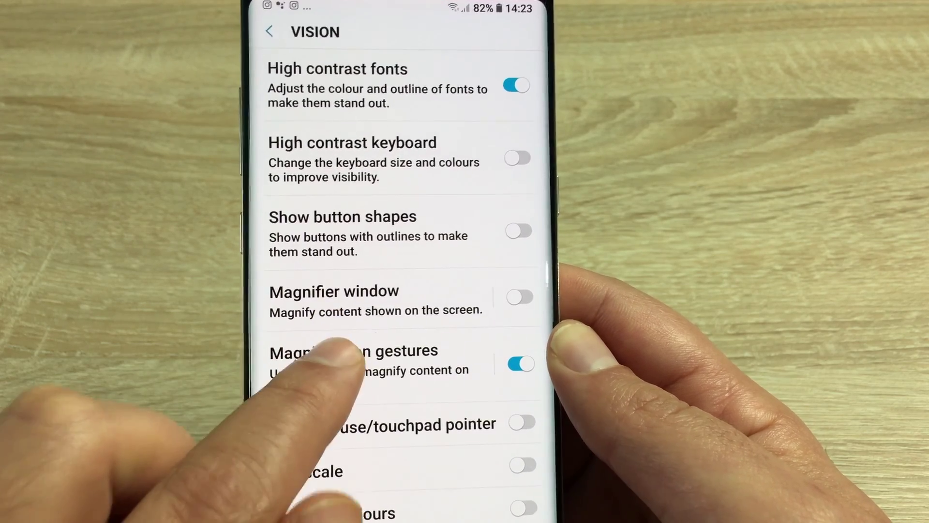
{"action": "triple_click", "coordinate": [334, 358]}
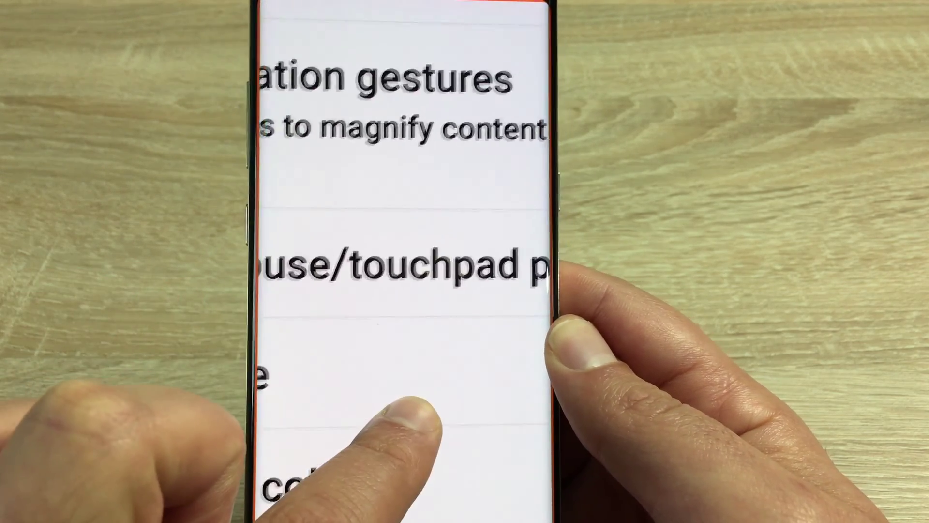
{"action": "triple_click", "coordinate": [417, 465]}
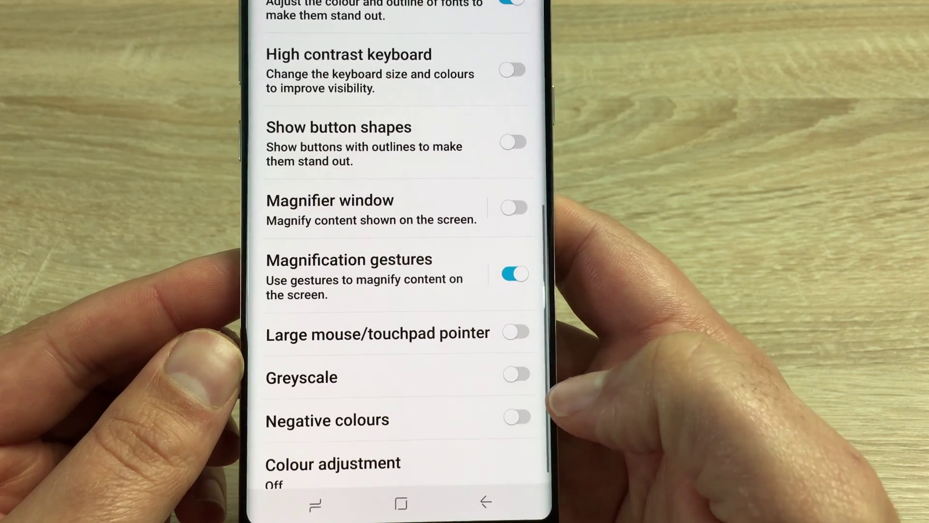
Step: Try Greyscale, switch to Negative colours instead, then turn the inverted colours off again
{"action": "left_click", "coordinate": [516, 374]}
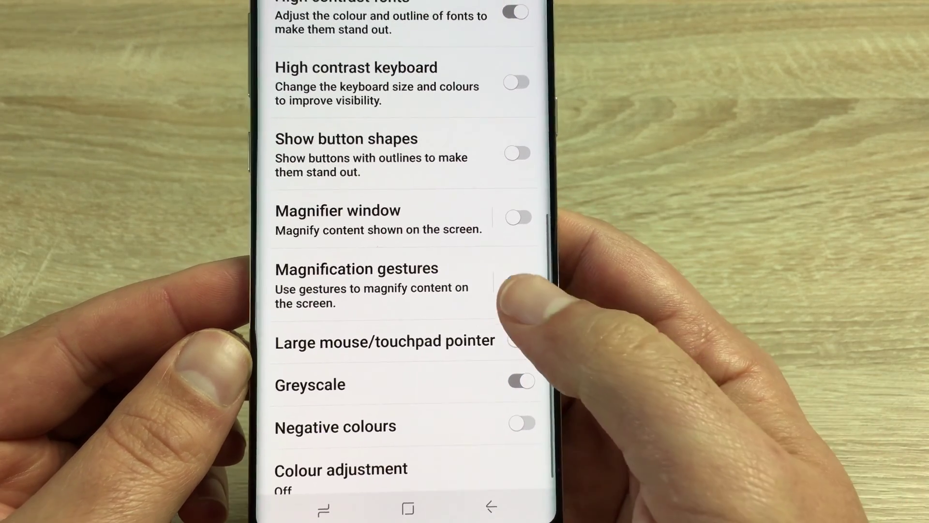
{"action": "left_click", "coordinate": [517, 283]}
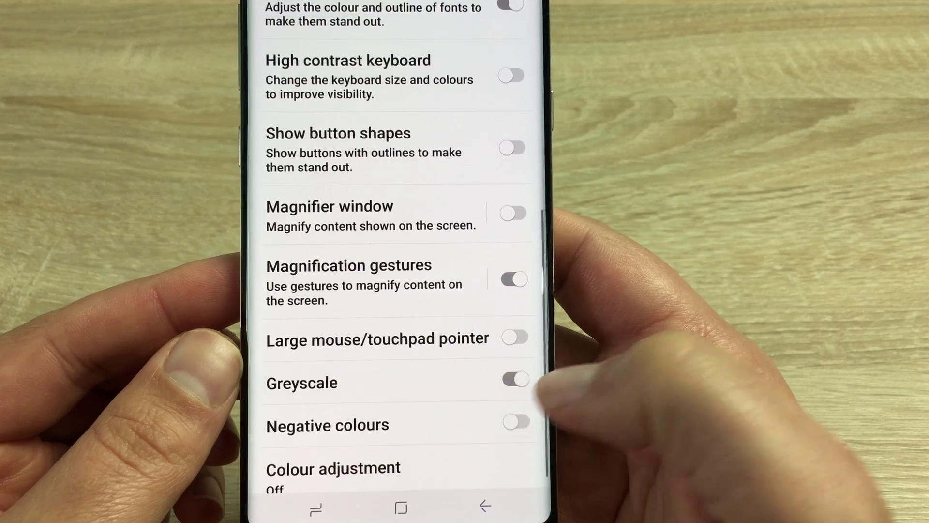
{"action": "left_click", "coordinate": [516, 422]}
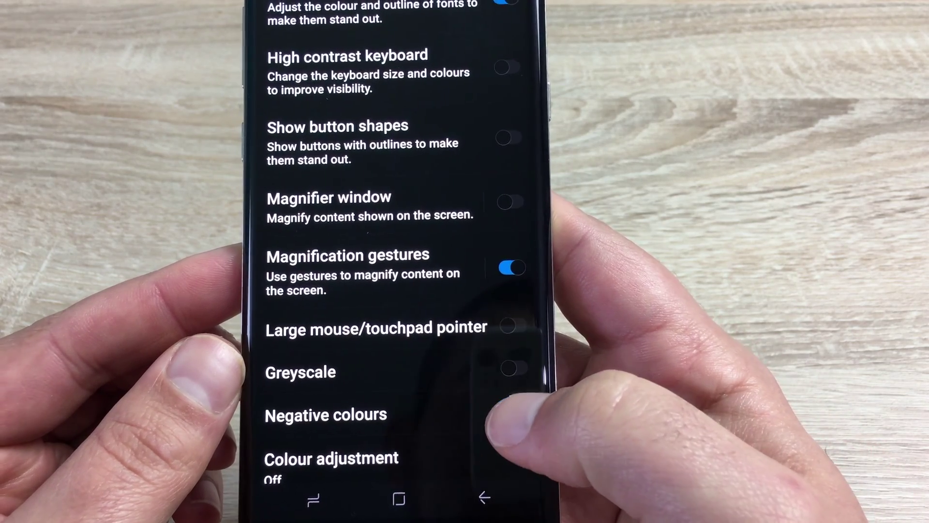
{"action": "left_click", "coordinate": [514, 413]}
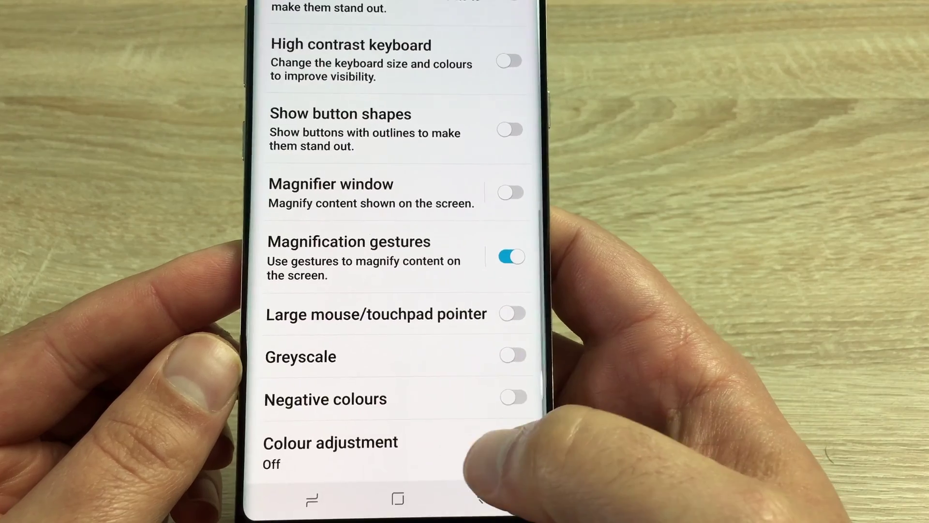
Step: Switch Colour adjustment on, then return to the Accessibility categories
{"action": "left_click", "coordinate": [443, 450]}
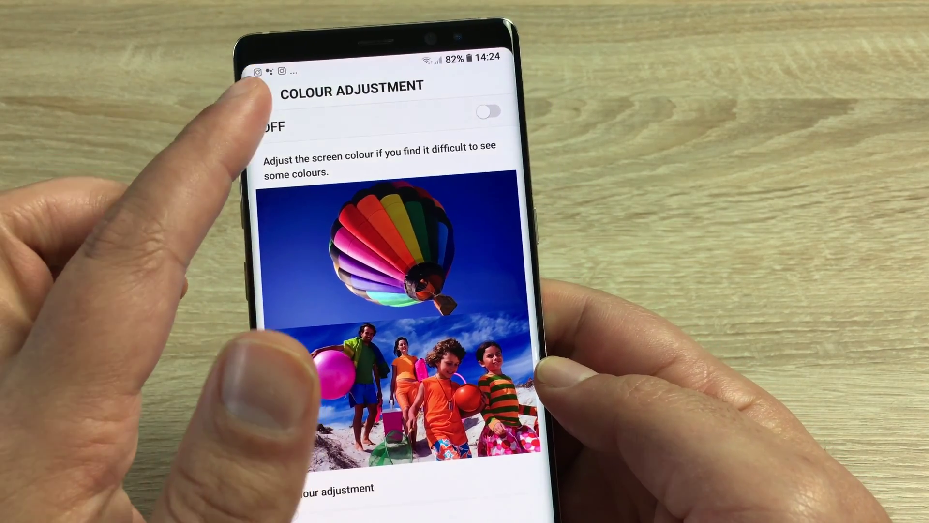
{"action": "left_click", "coordinate": [306, 103]}
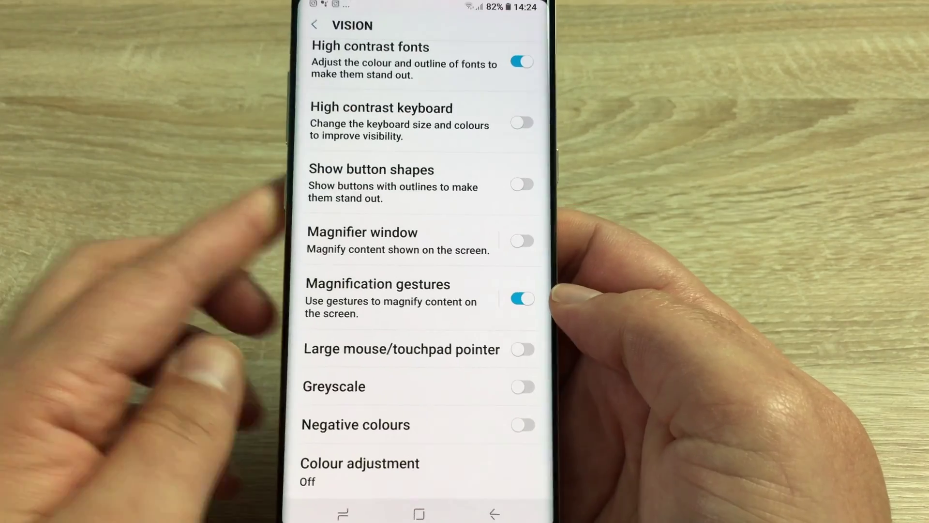
{"action": "scroll", "coordinate": [428, 262], "scroll_direction": "up", "scroll_amount": 5}
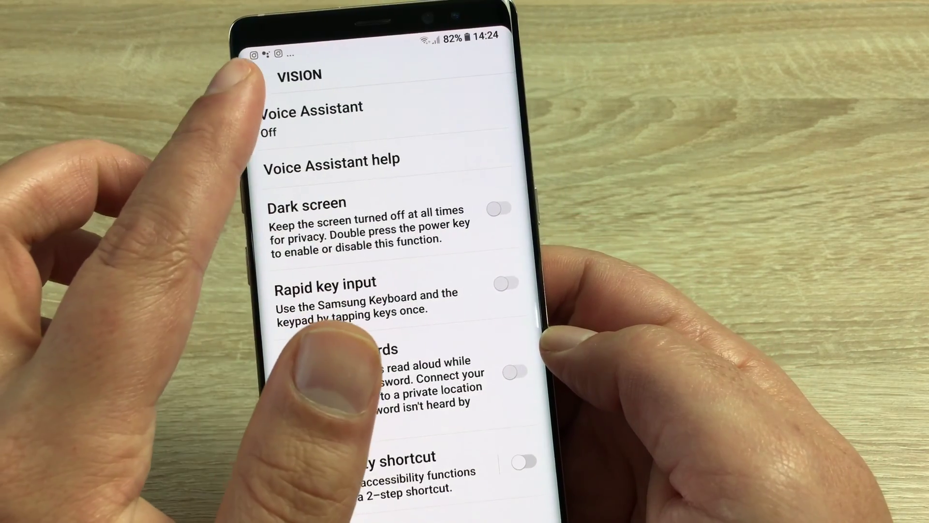
{"action": "left_click", "coordinate": [243, 74]}
Step: Review the Hearing page and its Sound detectors, then return to the Accessibility categories
{"action": "left_click", "coordinate": [245, 174]}
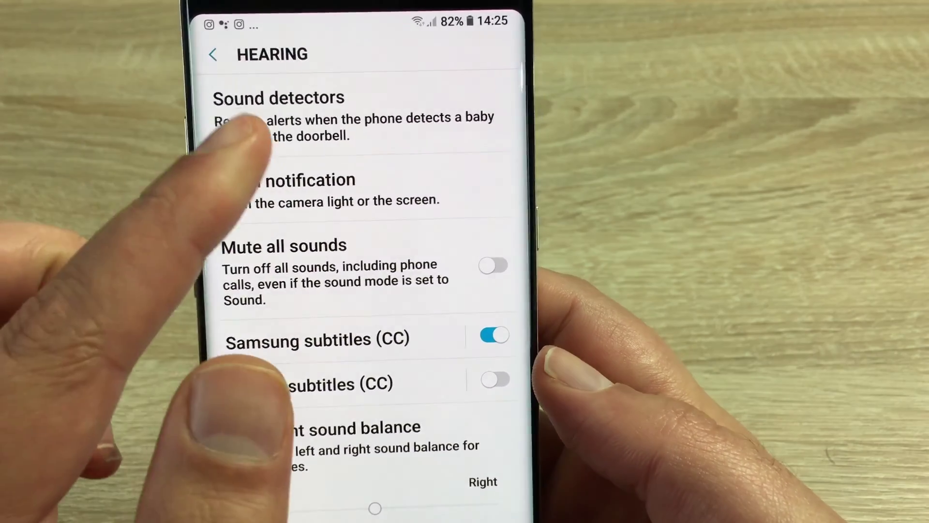
{"action": "left_click", "coordinate": [291, 109]}
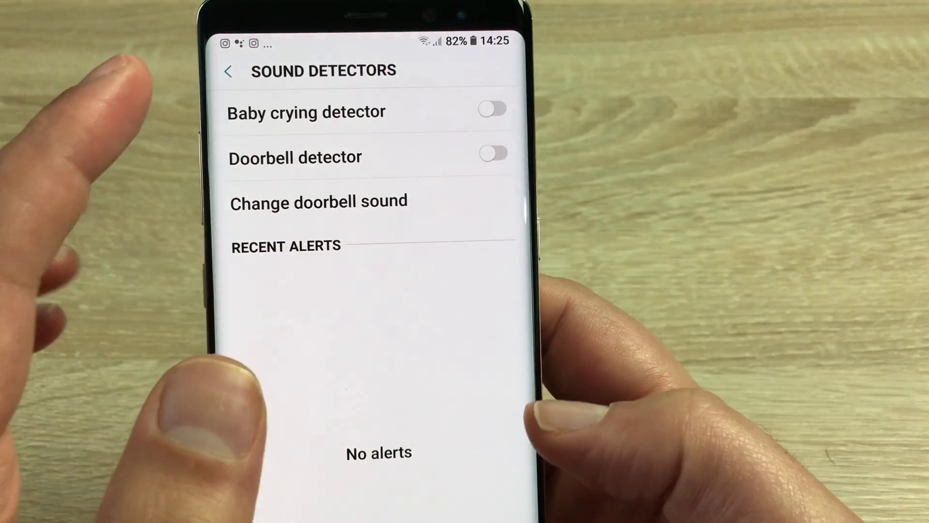
{"action": "key", "text": "Escape"}
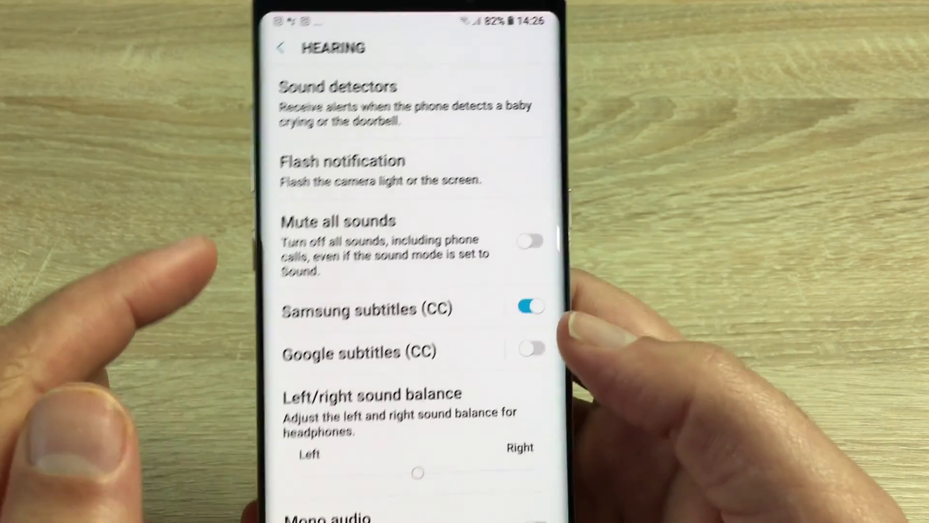
{"action": "left_click", "coordinate": [280, 46]}
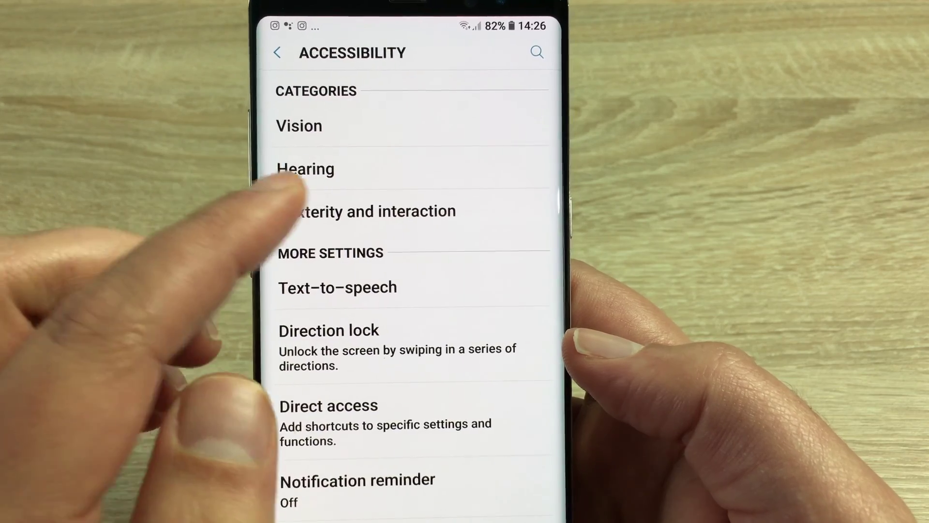
Step: Open the Dexterity and interaction settings
{"action": "left_click", "coordinate": [341, 210]}
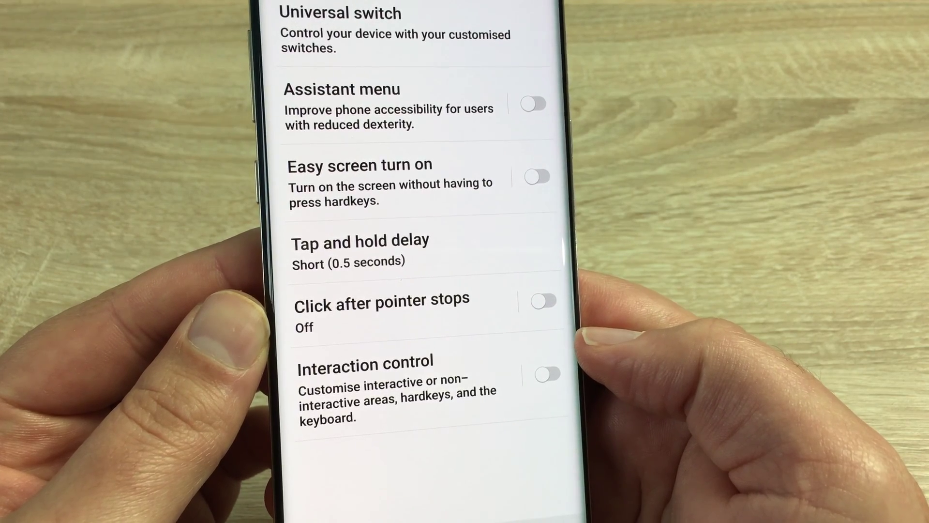
Step: Return to the Accessibility list and open the Easy mode choice at its end
{"action": "key", "text": "Escape"}
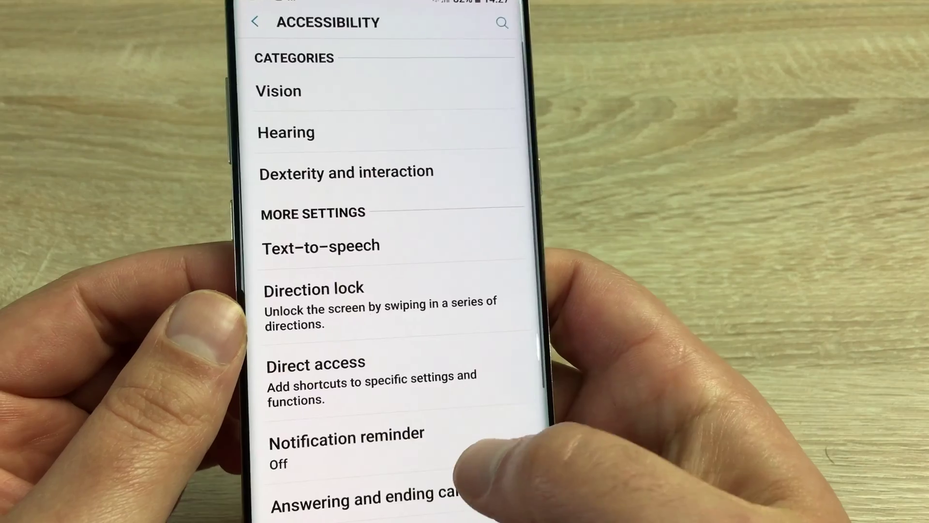
{"action": "scroll", "coordinate": [399, 291], "scroll_direction": "down", "scroll_amount": 2}
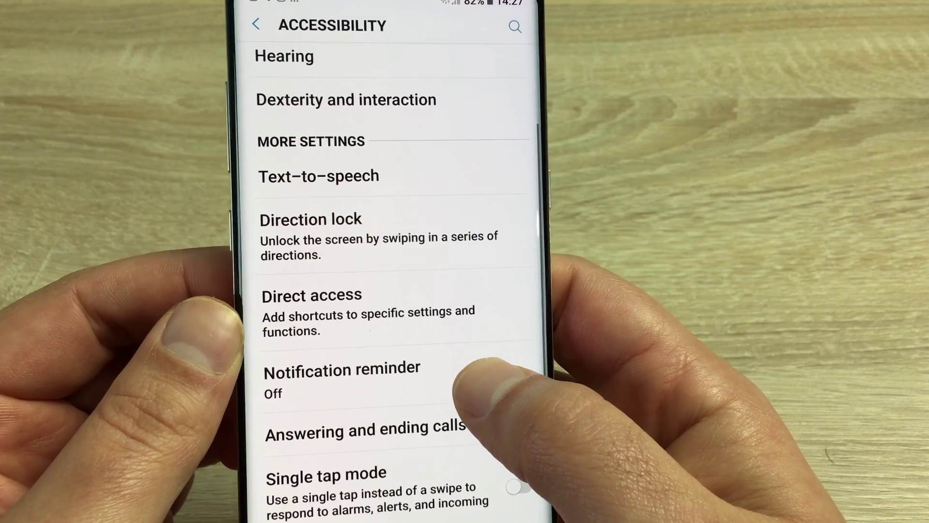
{"action": "scroll", "coordinate": [501, 378], "scroll_direction": "down", "scroll_amount": 1}
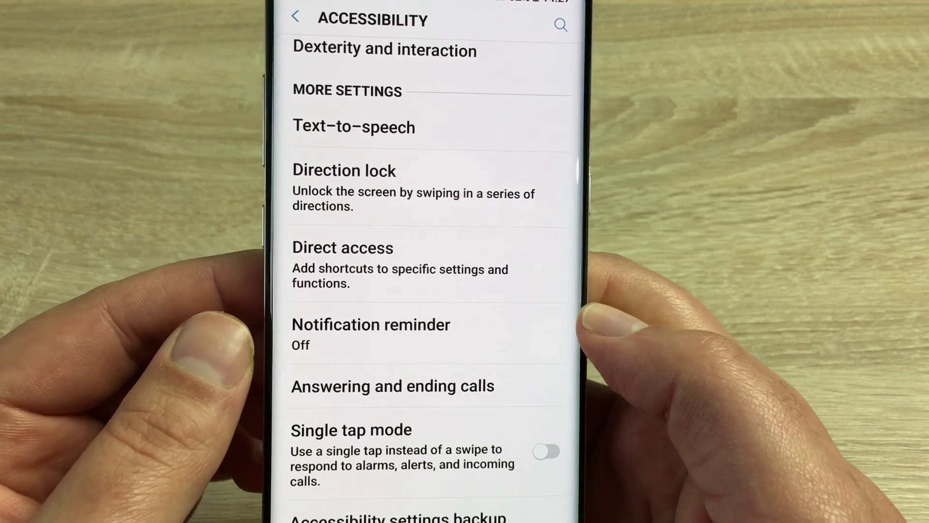
{"action": "scroll", "coordinate": [428, 290], "scroll_direction": "down", "scroll_amount": 1}
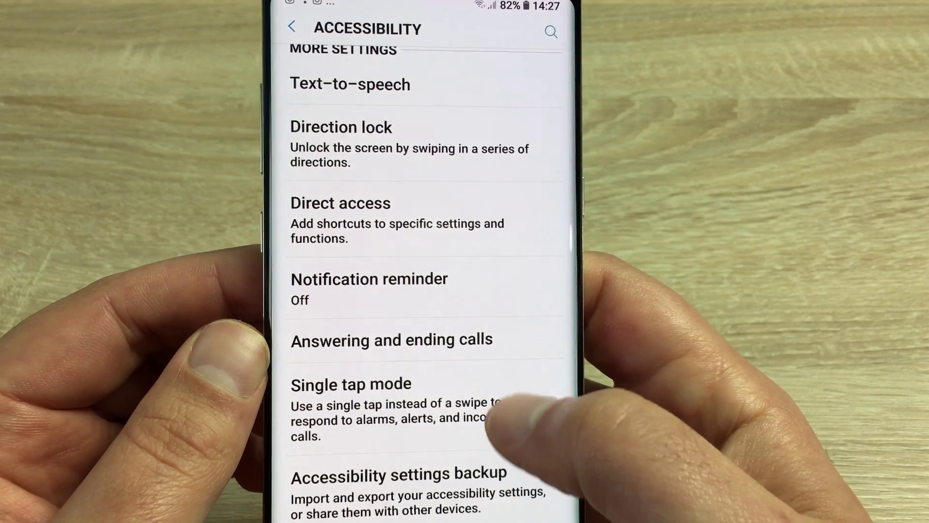
{"action": "scroll", "coordinate": [523, 349], "scroll_direction": "down", "scroll_amount": 2}
{"action": "scroll", "coordinate": [523, 341], "scroll_direction": "down", "scroll_amount": 1}
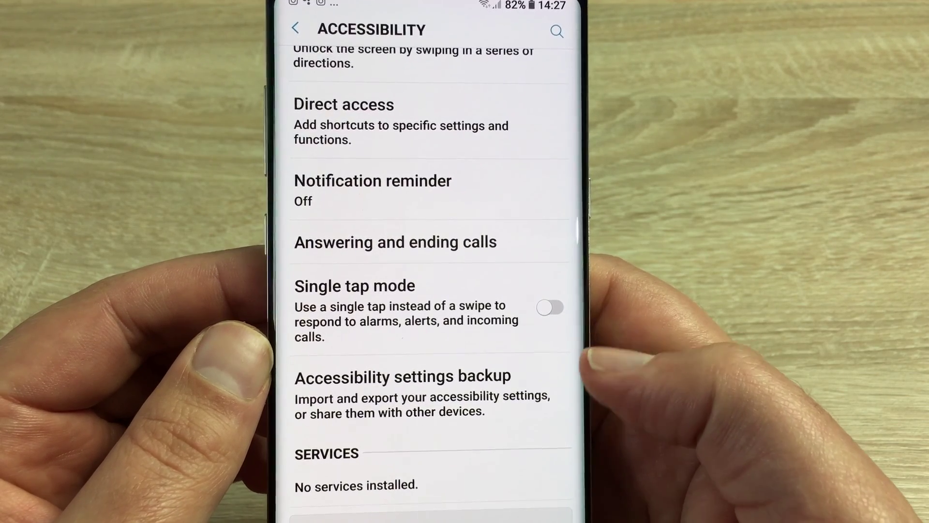
{"action": "scroll", "coordinate": [552, 385], "scroll_direction": "down", "scroll_amount": 1}
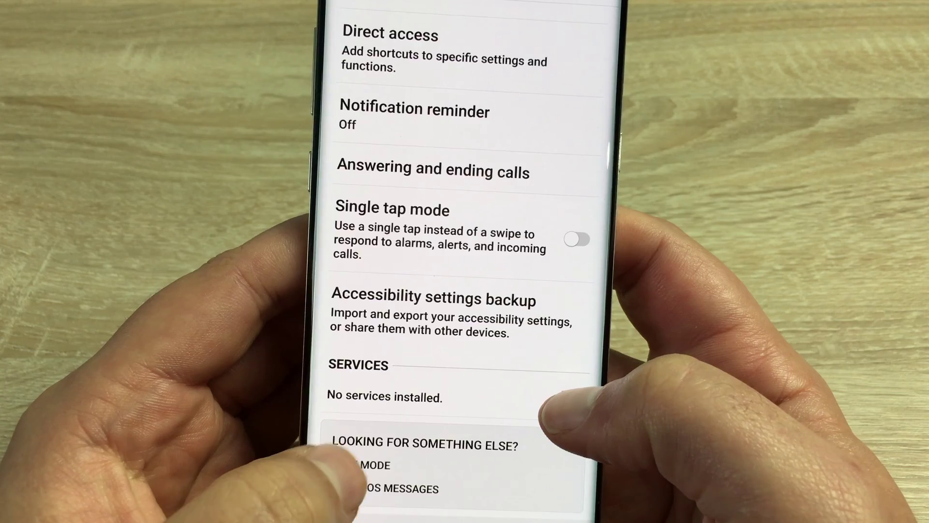
{"action": "left_click", "coordinate": [363, 465]}
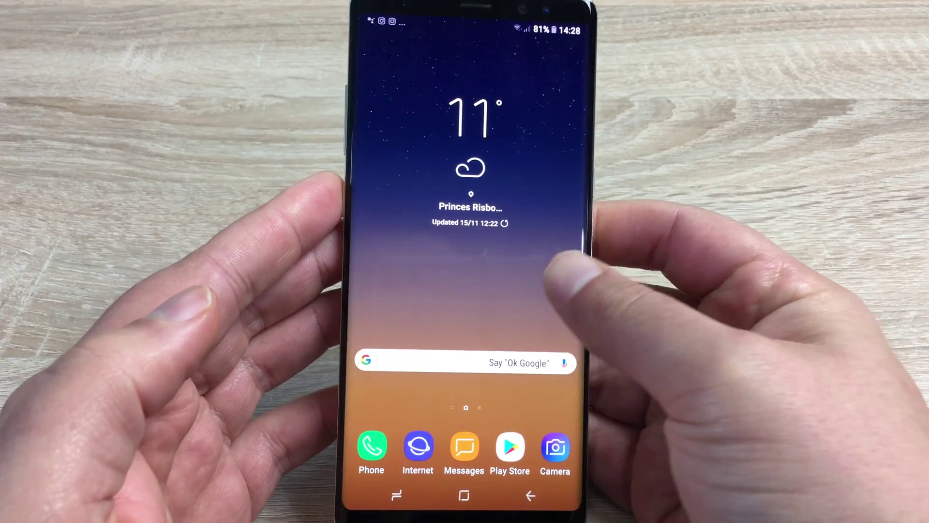
Step: Swipe to the next home screen page and bring up the recent apps
{"action": "left_click_drag", "start_coordinate": [563, 274], "coordinate": [436, 276]}
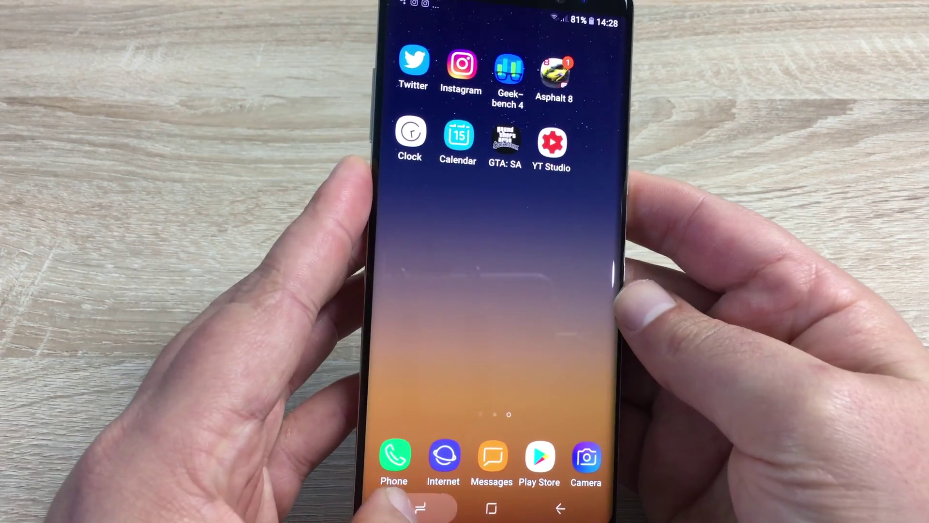
{"action": "left_click", "coordinate": [419, 509]}
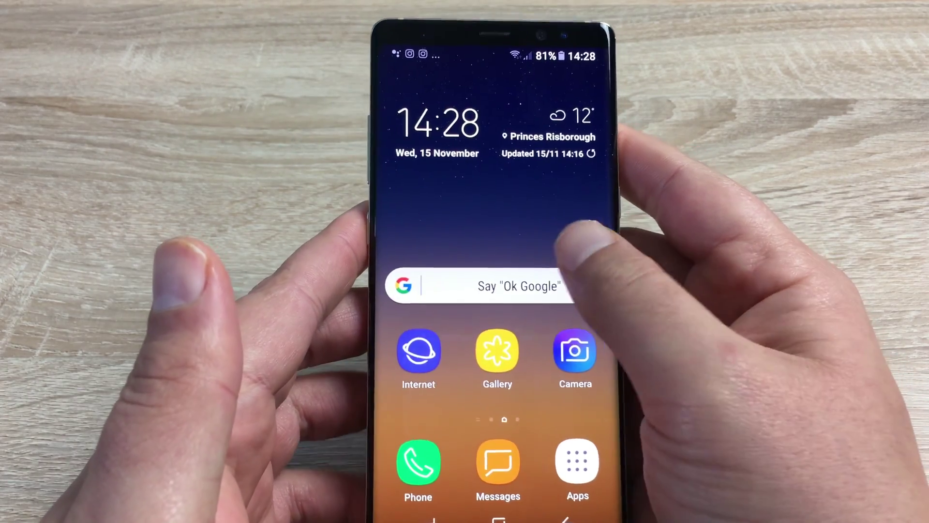
Step: Swipe the home screen to reveal the contacts panel beside it
{"action": "left_click_drag", "start_coordinate": [589, 240], "coordinate": [621, 251]}
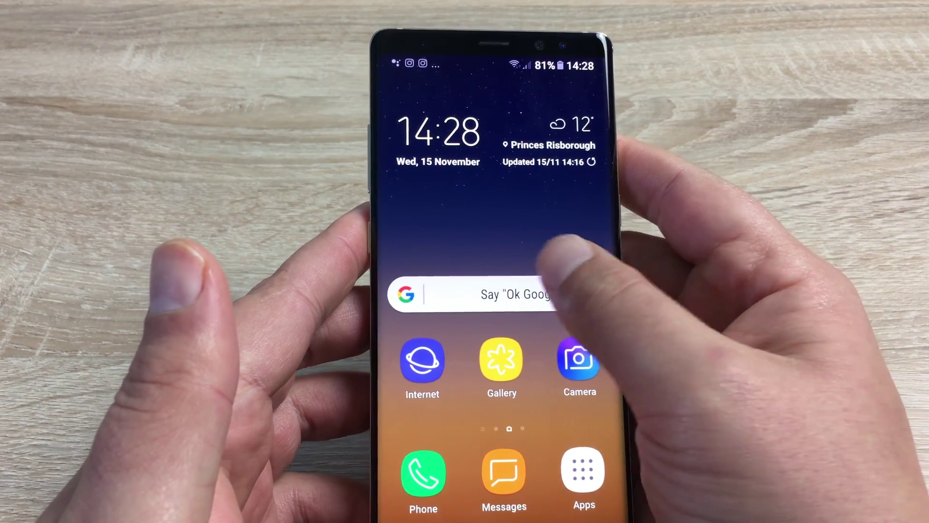